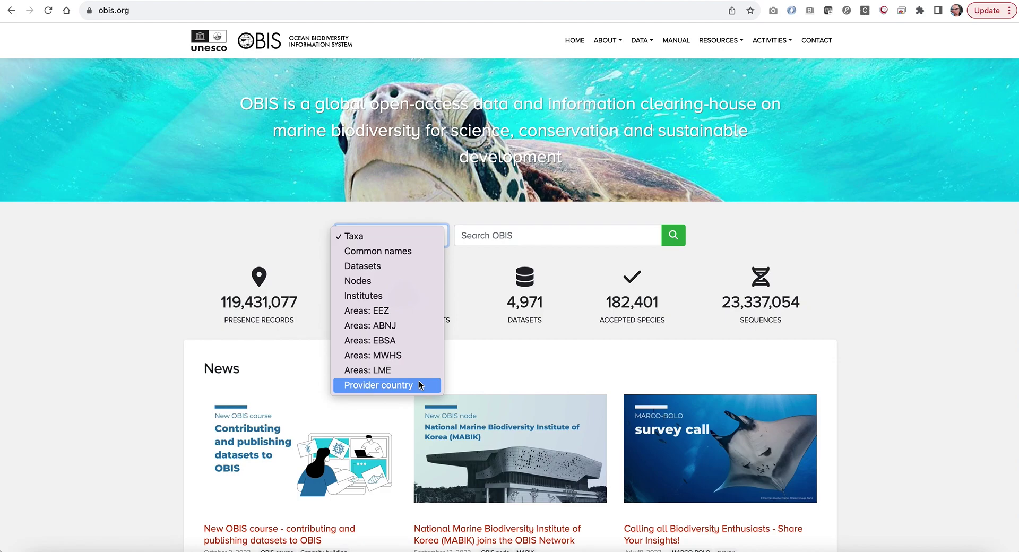
# Step: Dismiss the search category list and open the OBIS Mapper from the site's data resources
pyautogui.click(736, 240)
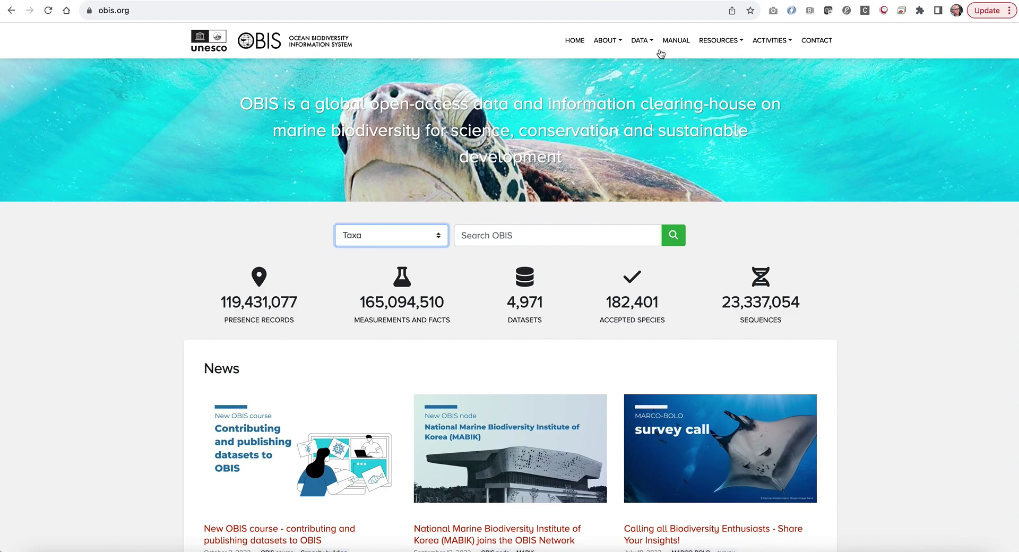
pyautogui.click(646, 44)
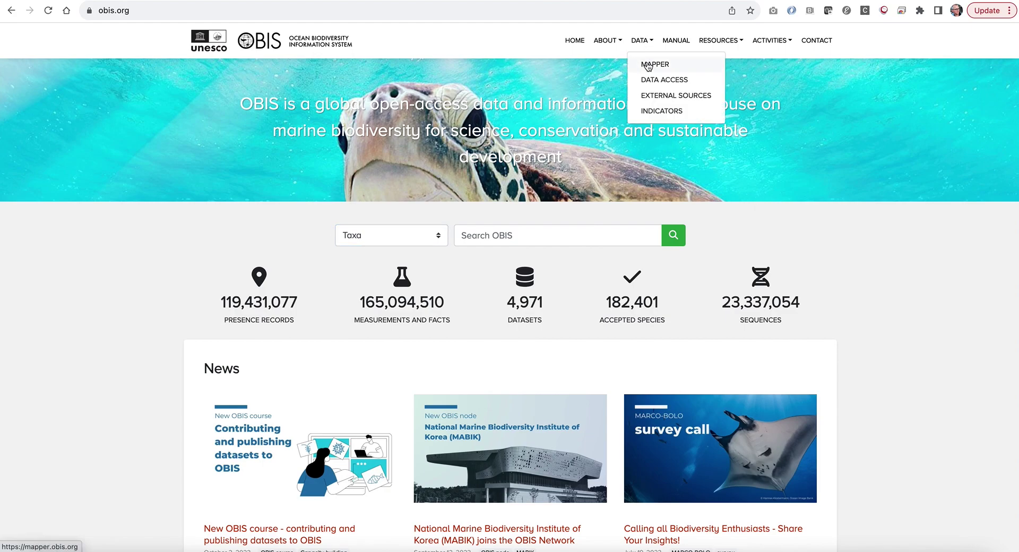
pyautogui.click(648, 65)
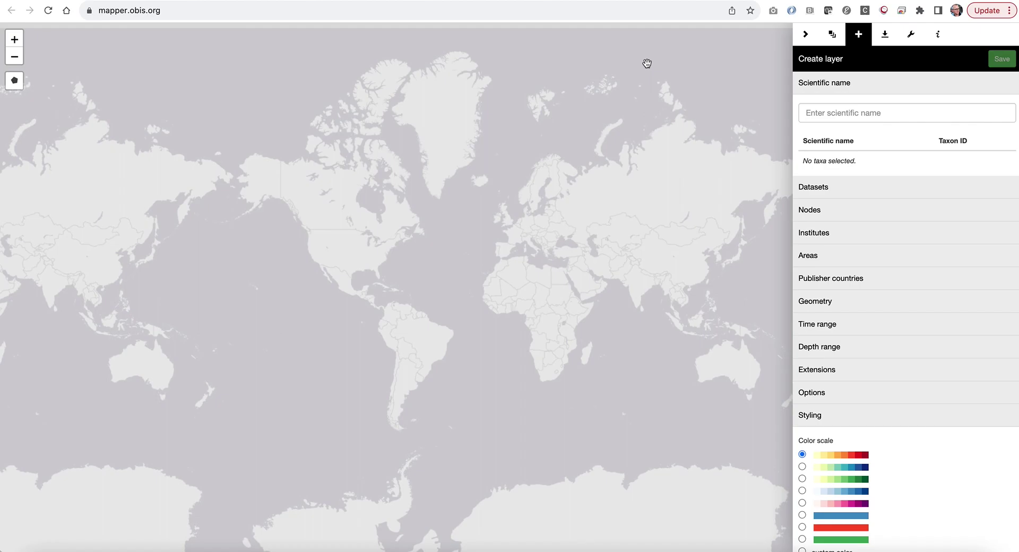
# Step: Find the scientific name Abra alba and add that taxon to the new layer
pyautogui.click(837, 113)
pyautogui.write('abra al')
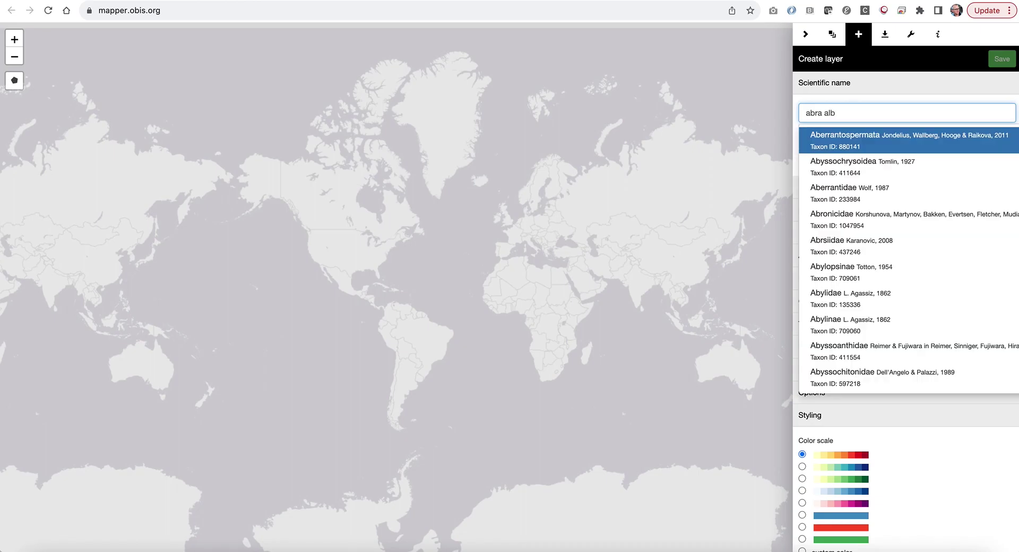
pyautogui.write('b')
pyautogui.click(843, 136)
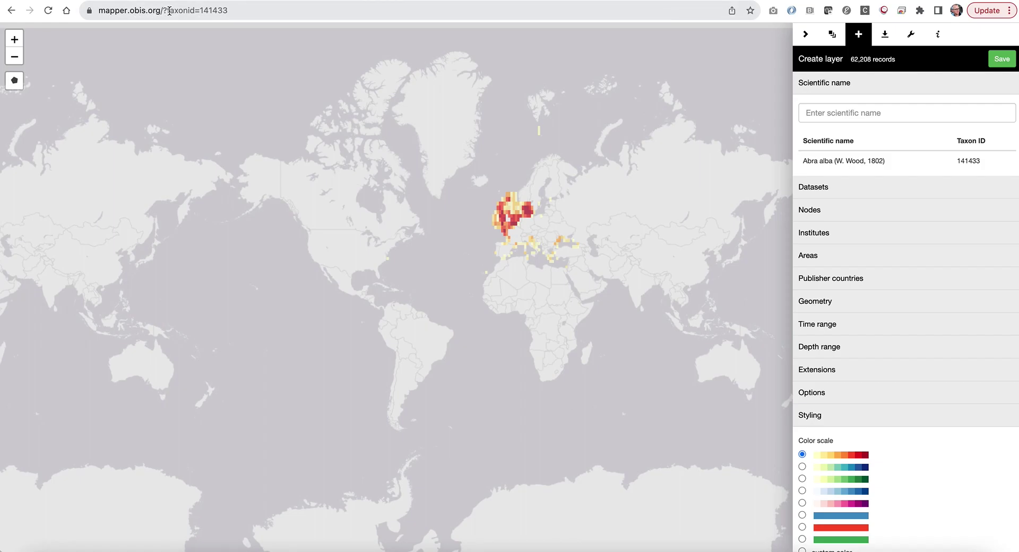
# Step: Replace the taxon ID in the mapper's URL with the copied comma-separated list of taxon IDs starting with 293238, and load the resulting layer
pyautogui.doubleClick(206, 11)
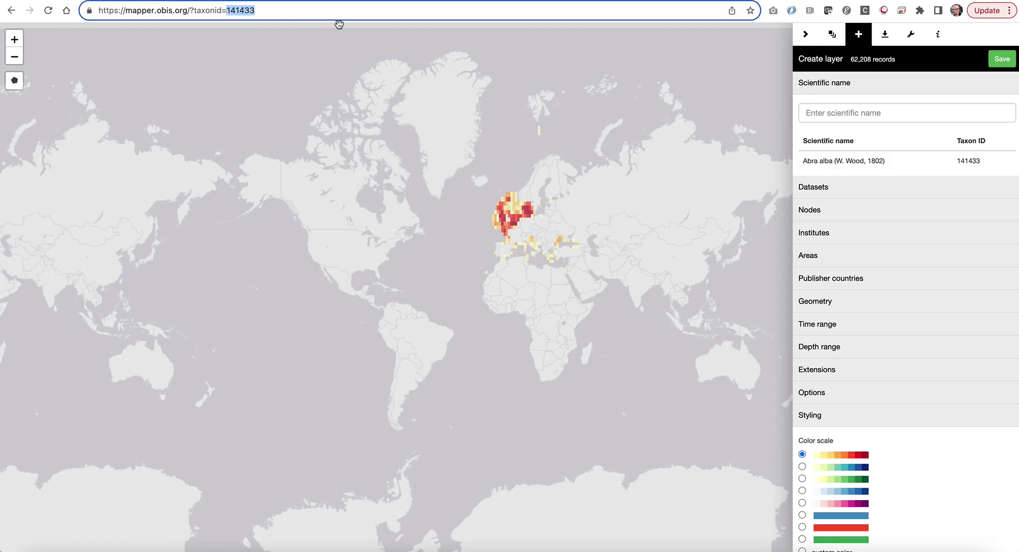
pyautogui.press('super+v')
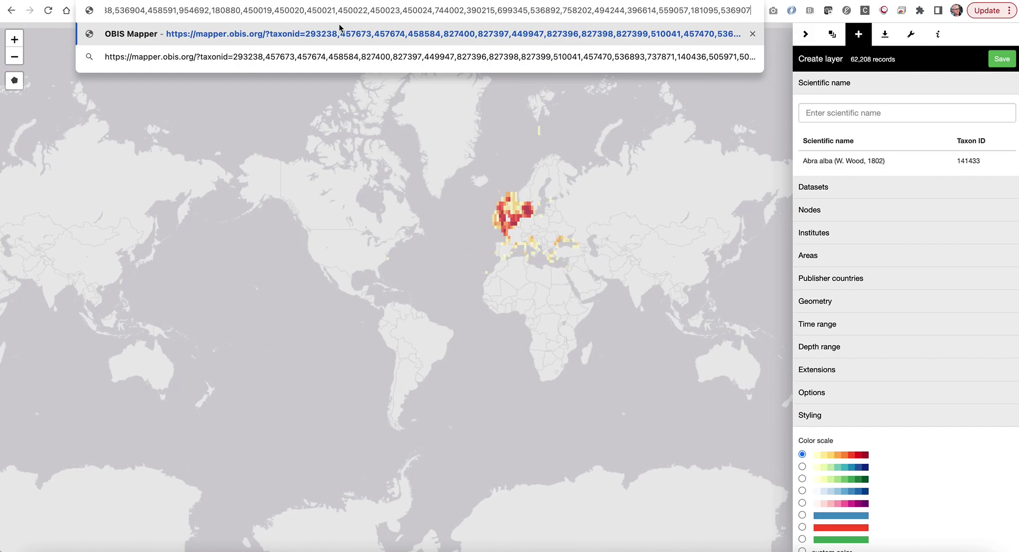
pyautogui.press('Return')
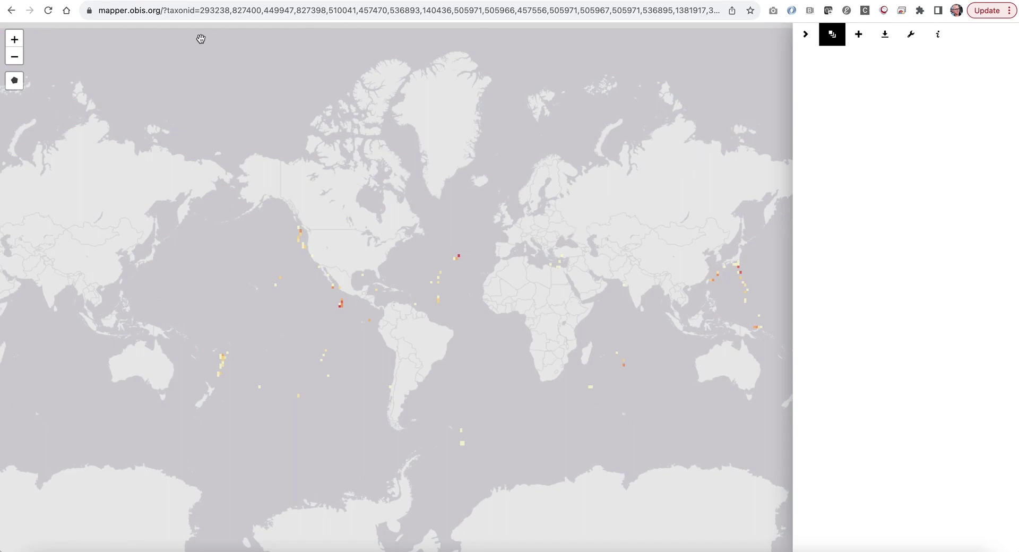
pyautogui.click(49, 11)
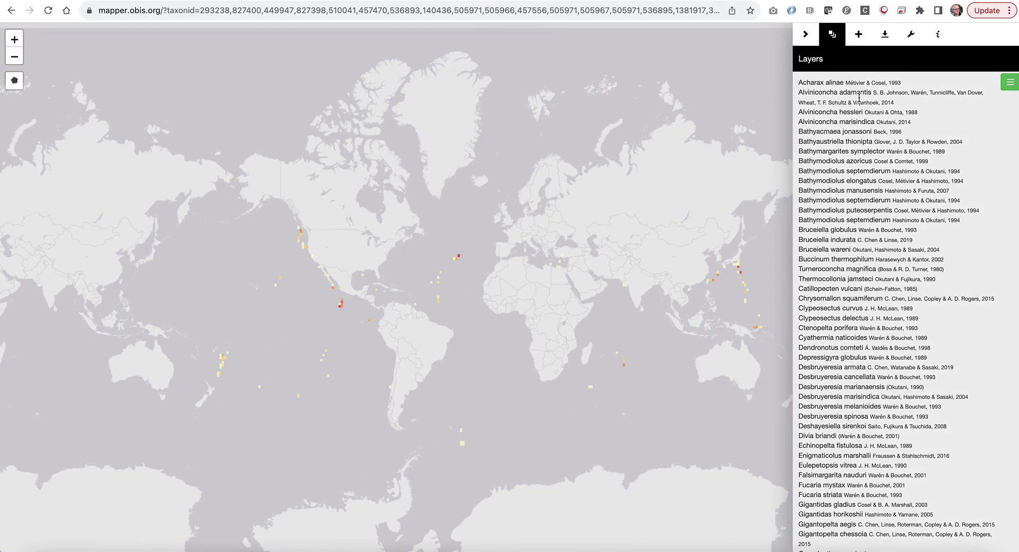
# Step: Review the layer's full species list and open the layer for editing
pyautogui.scroll(-5, 859, 141)
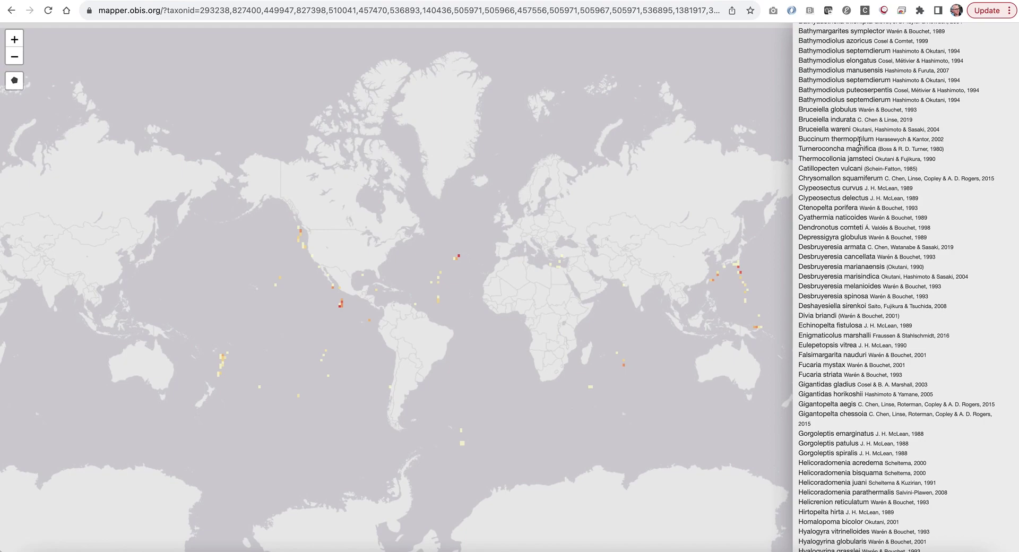
pyautogui.scroll(-20, 859, 142)
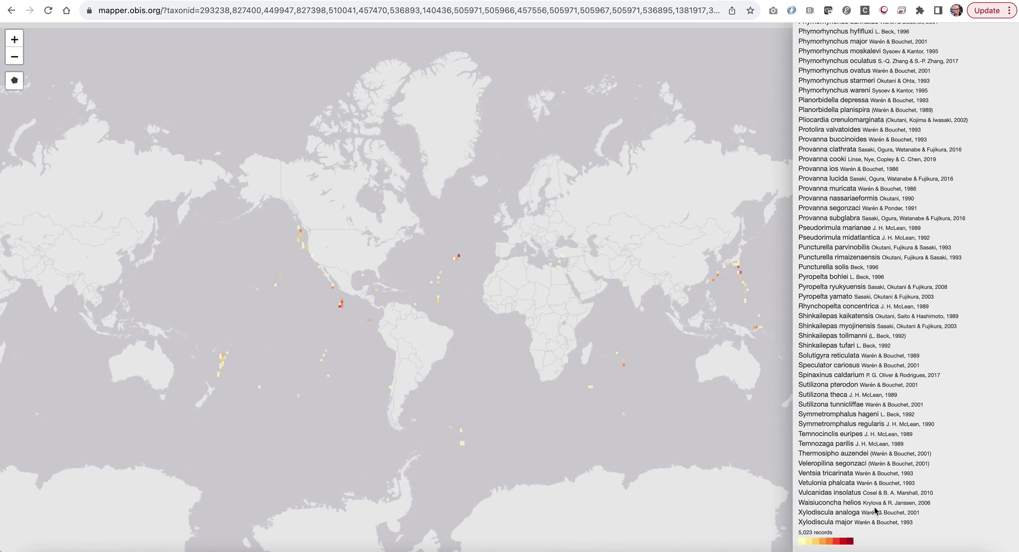
pyautogui.scroll(20, 876, 511)
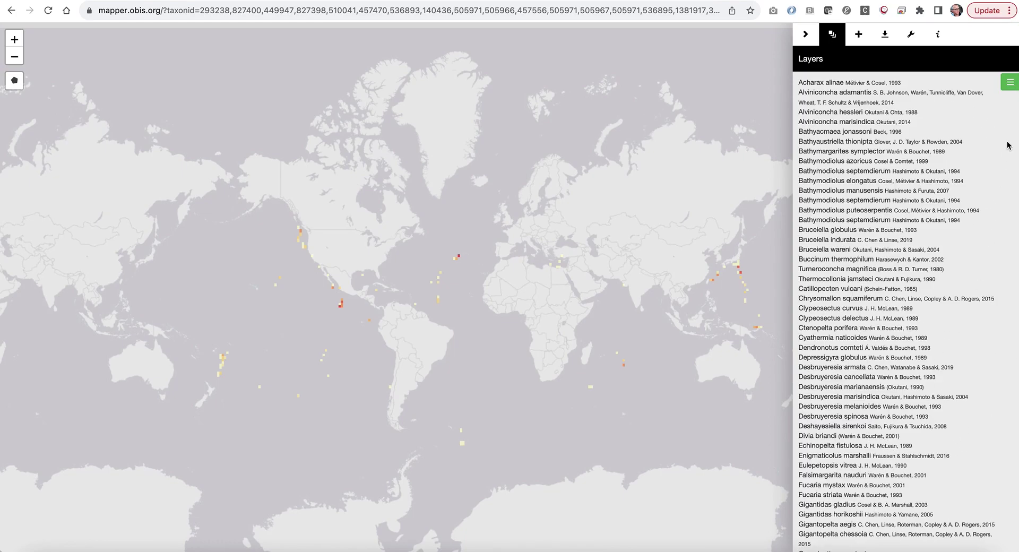
pyautogui.click(1010, 83)
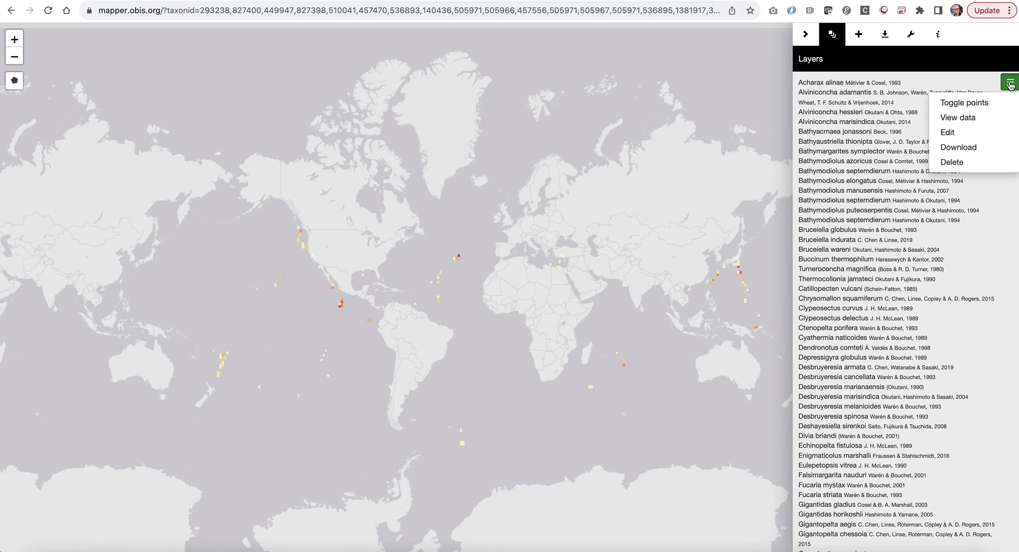
pyautogui.click(949, 132)
# Step: Expand the layer's Time range, Depth range and Areas filters below the list of taxa
pyautogui.scroll(-15, 887, 244)
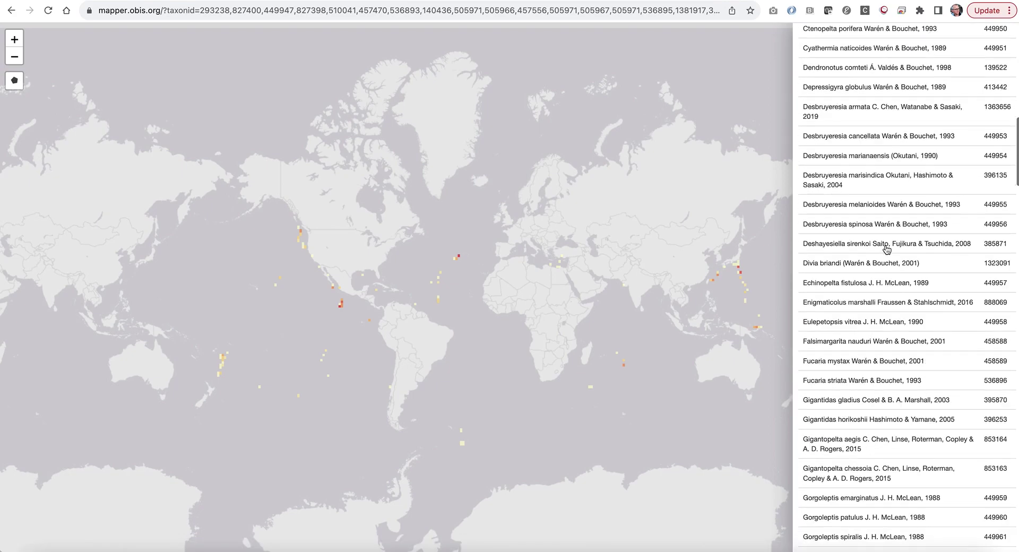
pyautogui.scroll(-15, 886, 249)
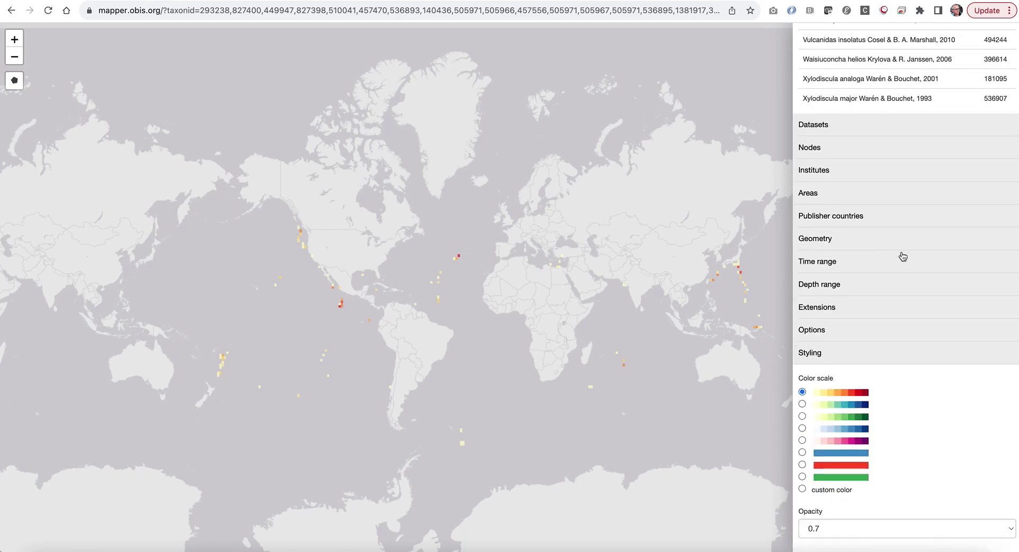
pyautogui.click(829, 267)
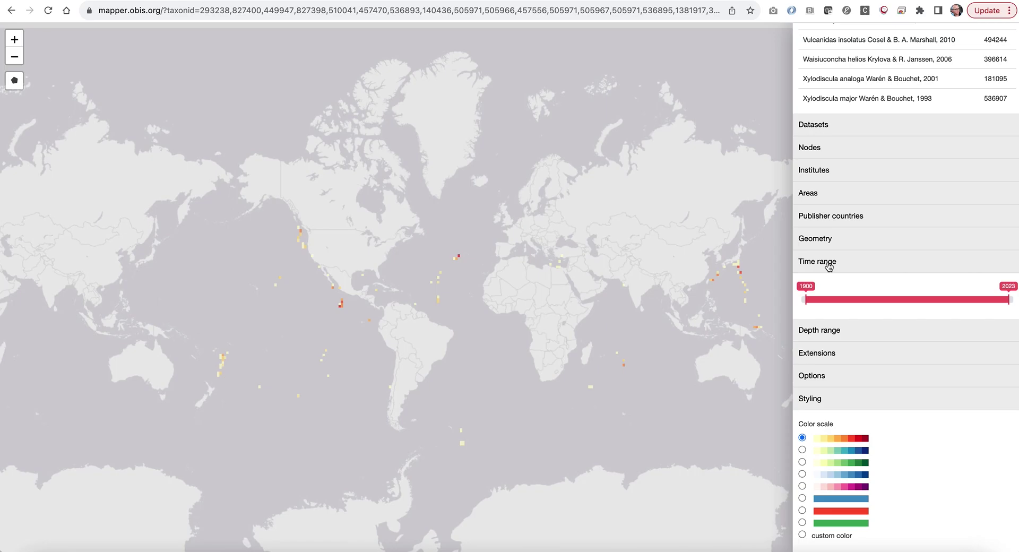
pyautogui.click(818, 331)
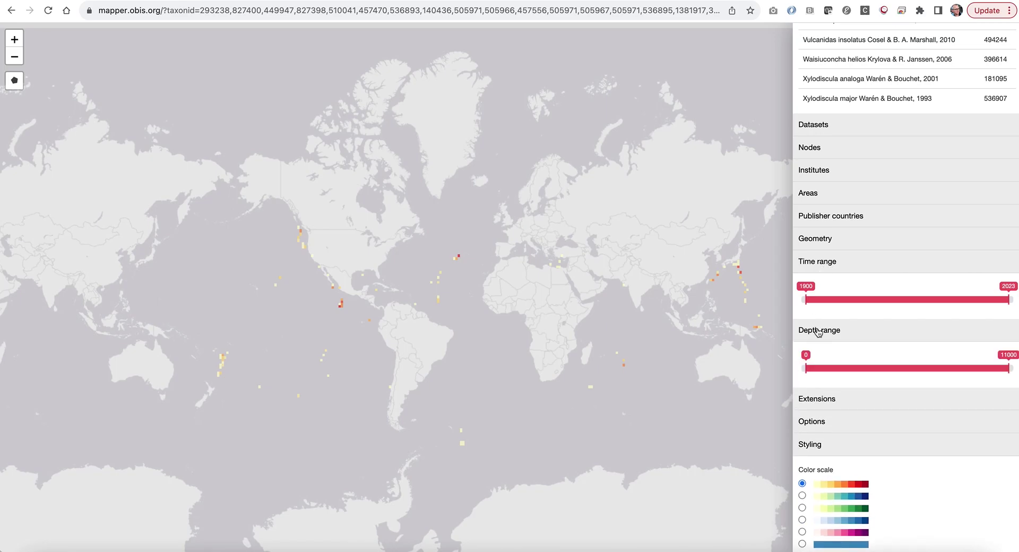
pyautogui.click(844, 197)
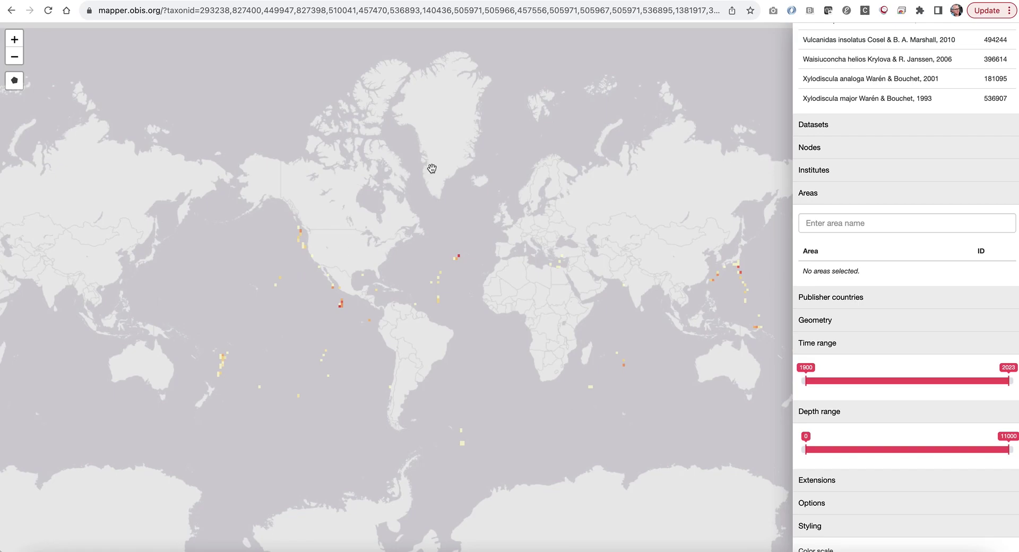
# Step: Draw a closed four-sided polygon filter around the records in the Pacific Ocean between Hawaii and the North American west coast
pyautogui.click(14, 81)
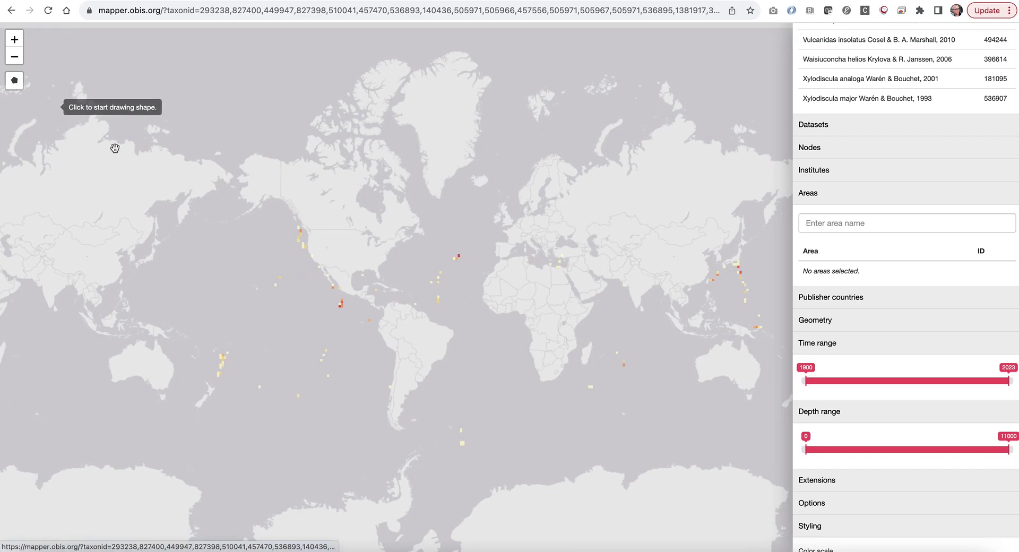
pyautogui.click(263, 264)
pyautogui.click(294, 266)
pyautogui.click(291, 310)
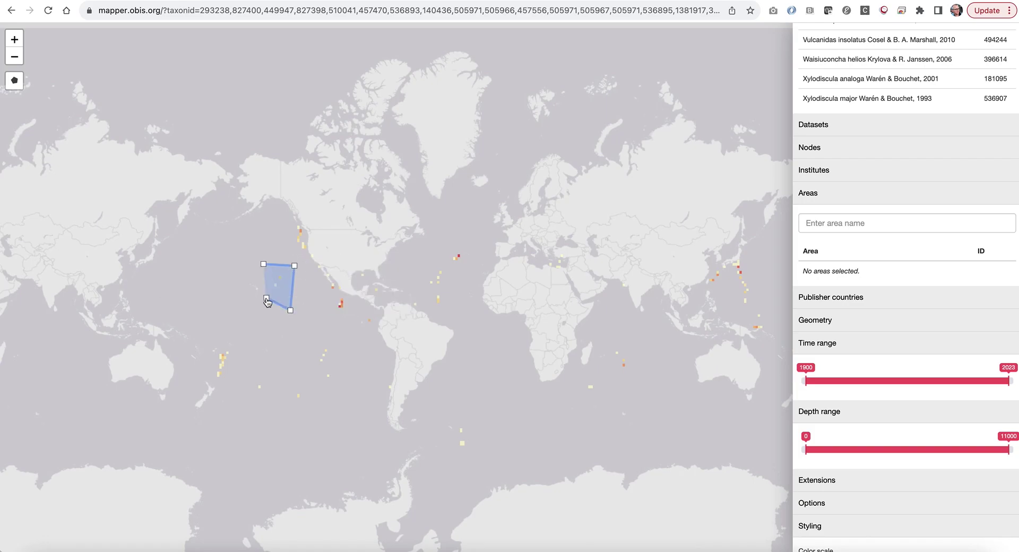
pyautogui.click(264, 265)
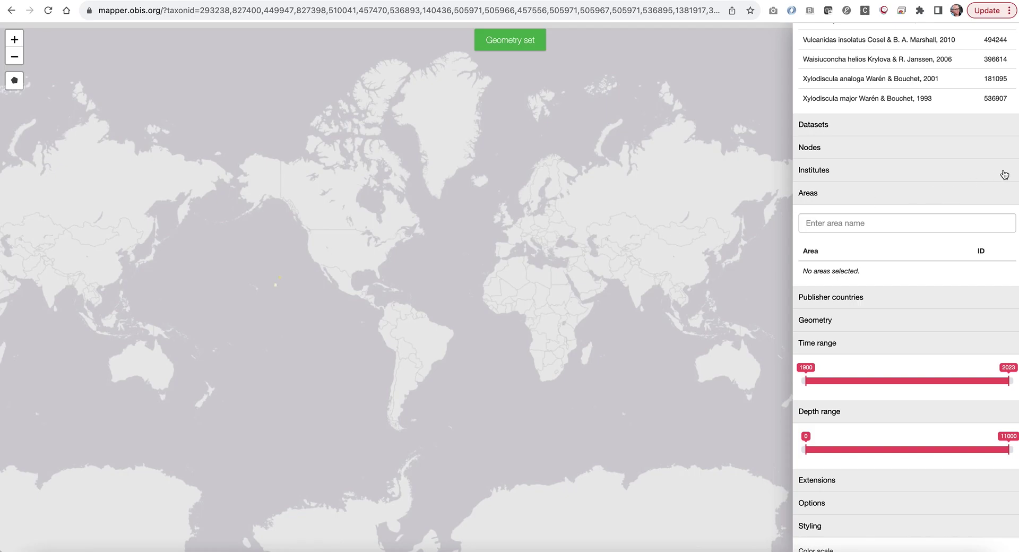
# Step: Save the edited layer with its polygon filter
pyautogui.scroll(20, 974, 263)
pyautogui.scroll(15, 975, 262)
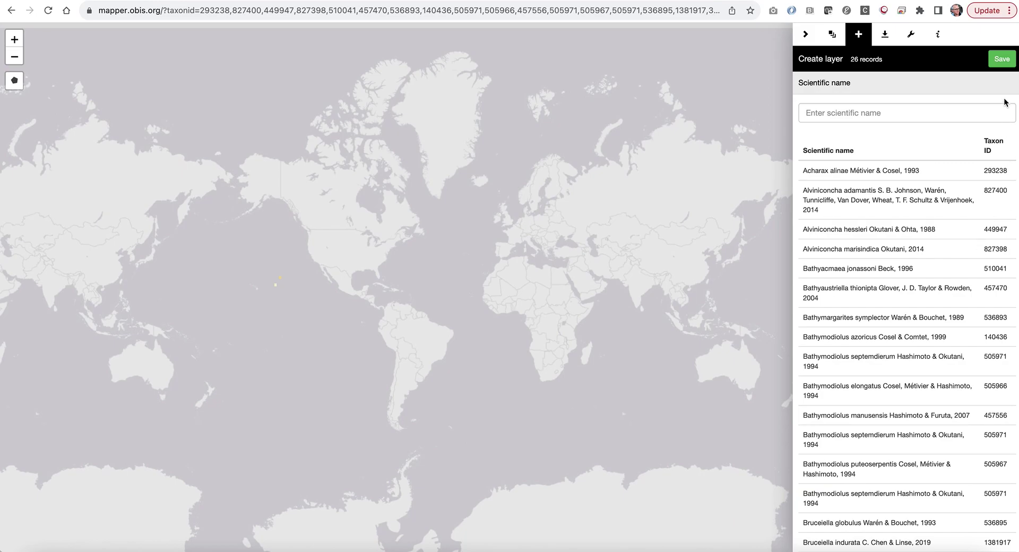
pyautogui.click(1002, 61)
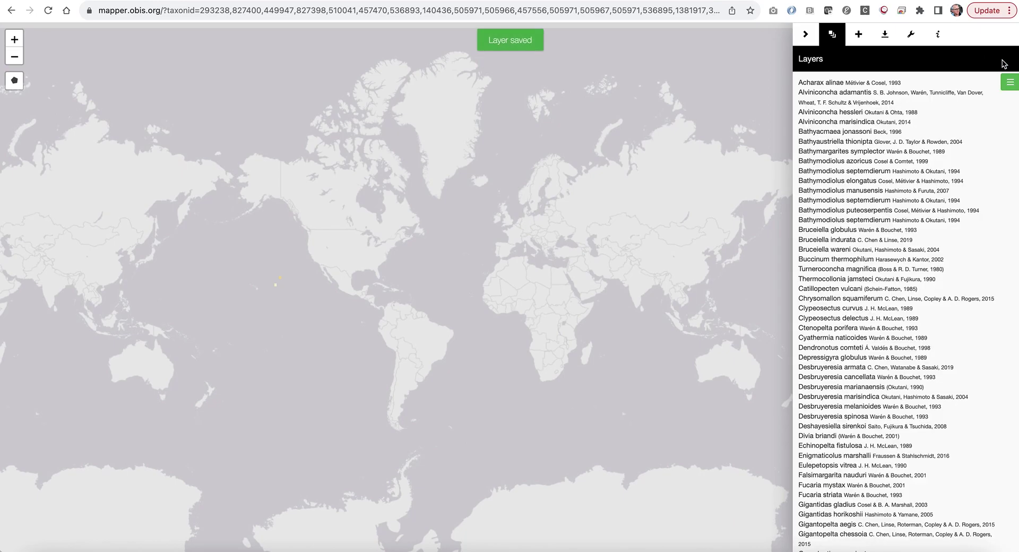
# Step: Check the saved layer's entry through to its end and toggle on its individual occurrence points
pyautogui.scroll(-20, 964, 168)
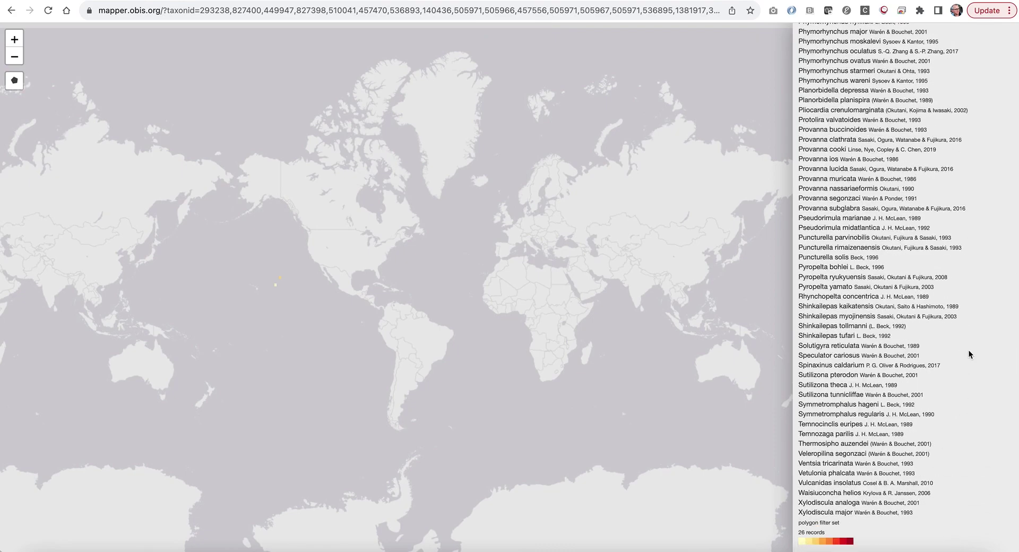
pyautogui.scroll(20, 949, 370)
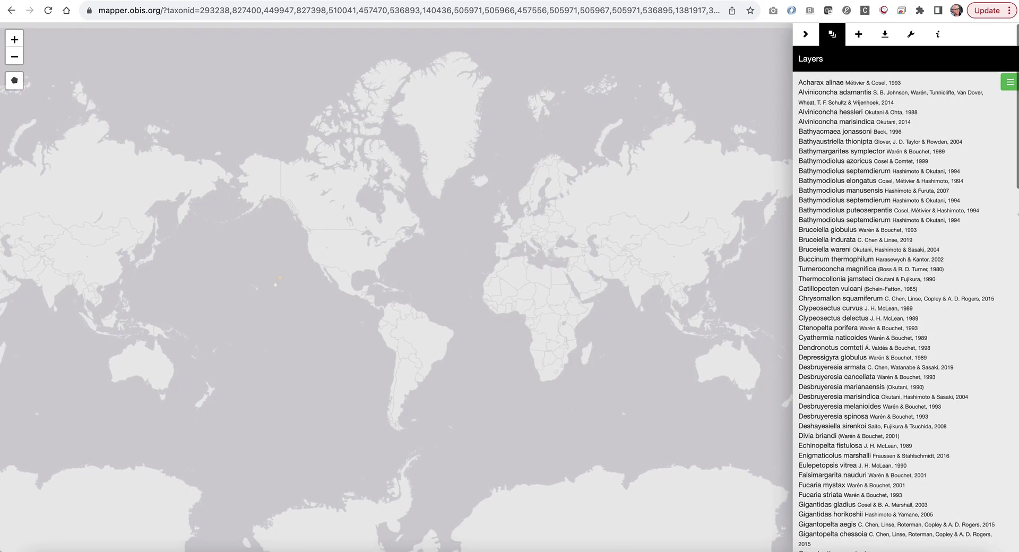
pyautogui.click(1009, 83)
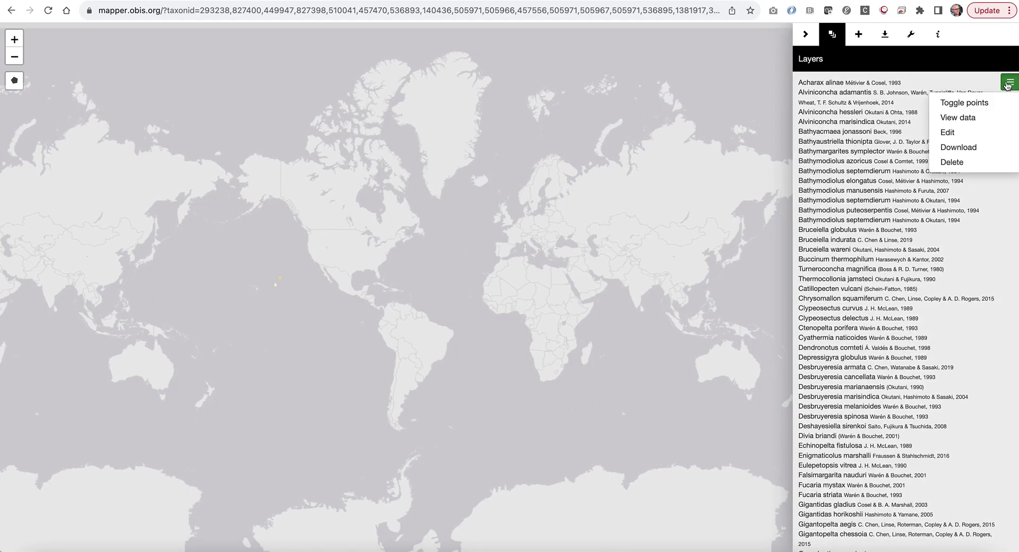
pyautogui.click(977, 103)
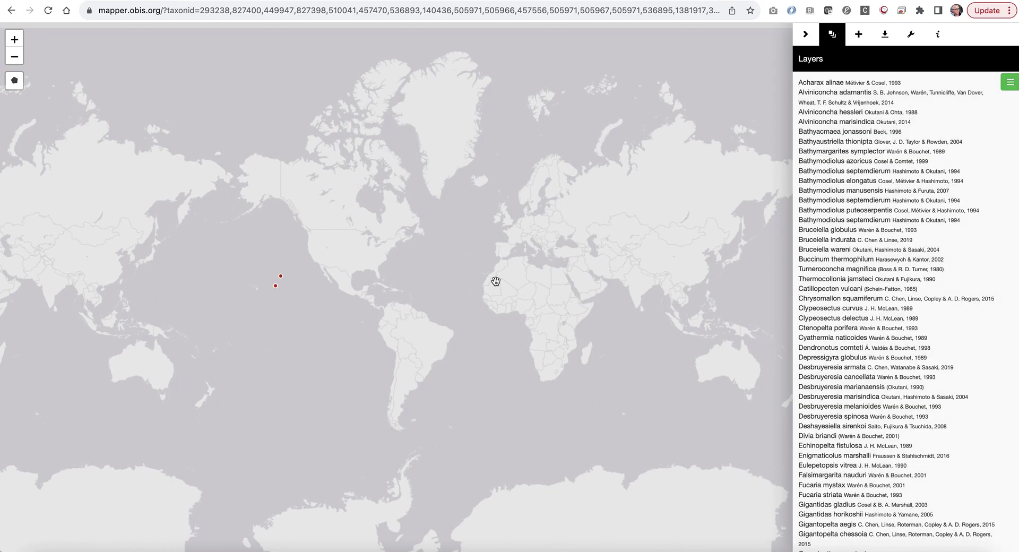
# Step: Inspect the record details of the northern occurrence point in the Pacific east of Hawaii
pyautogui.scroll(5, 294, 307)
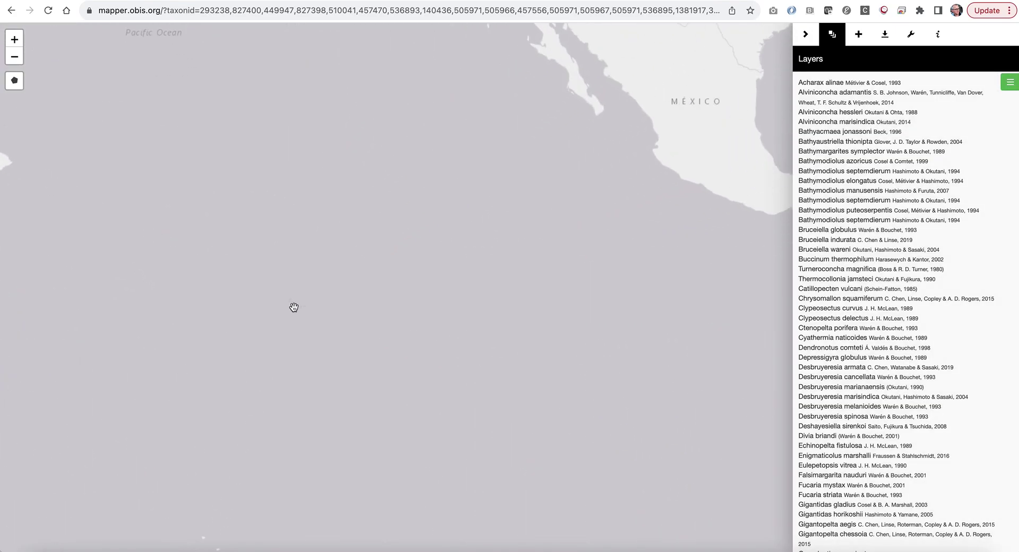
pyautogui.scroll(-2, 268, 217)
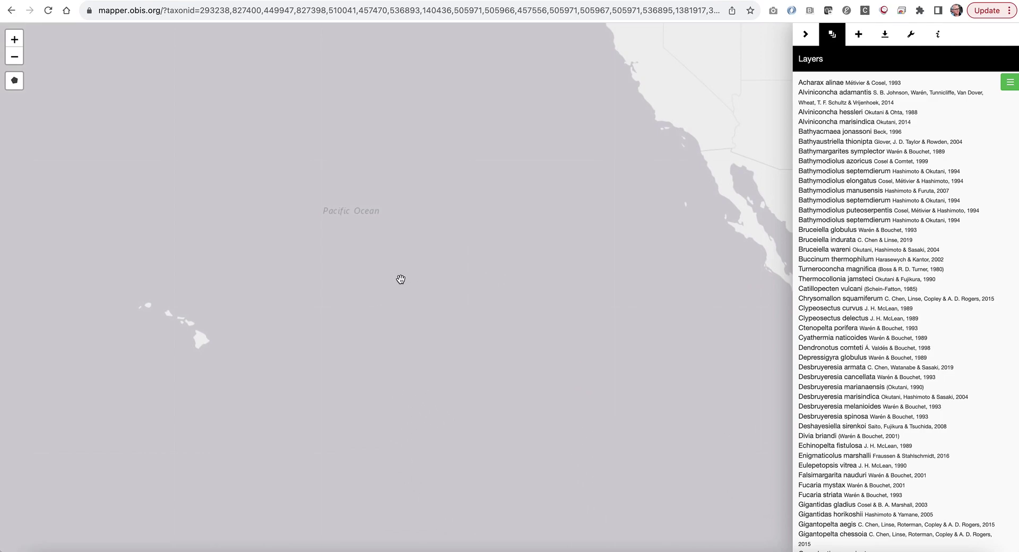
pyautogui.scroll(-1, 401, 279)
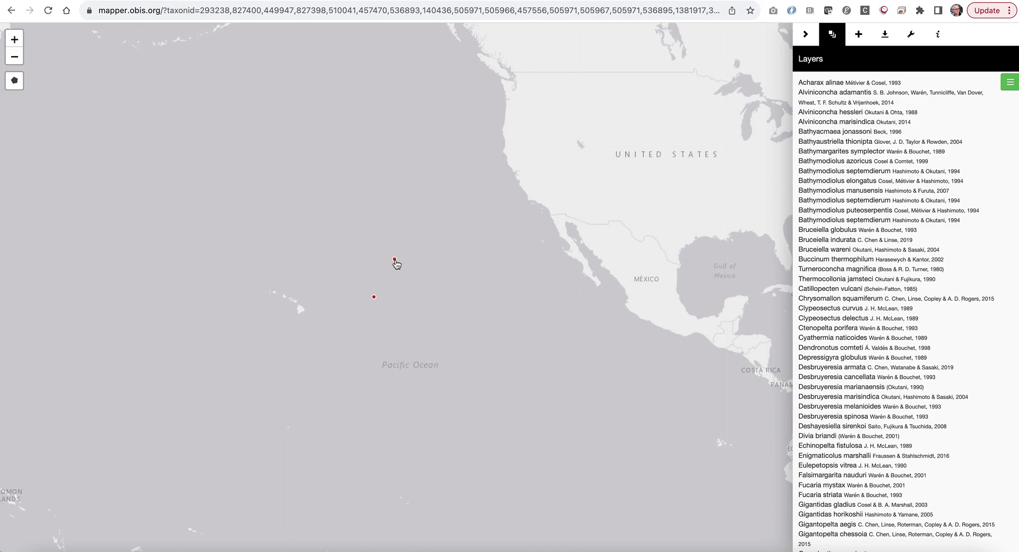
pyautogui.click(395, 261)
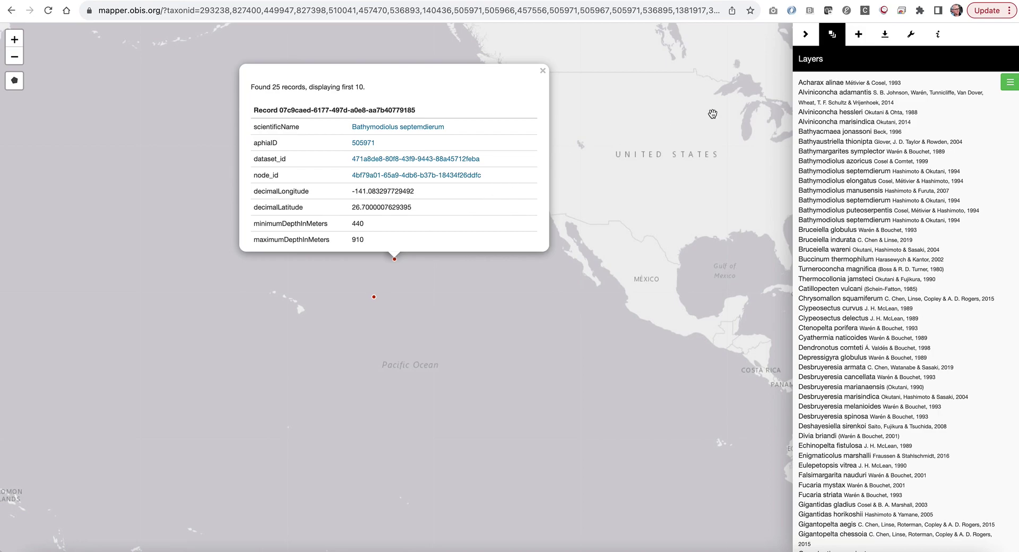
# Step: Open the layer's data view and examine its summary, occurrences, checklist and datasets
pyautogui.click(1010, 82)
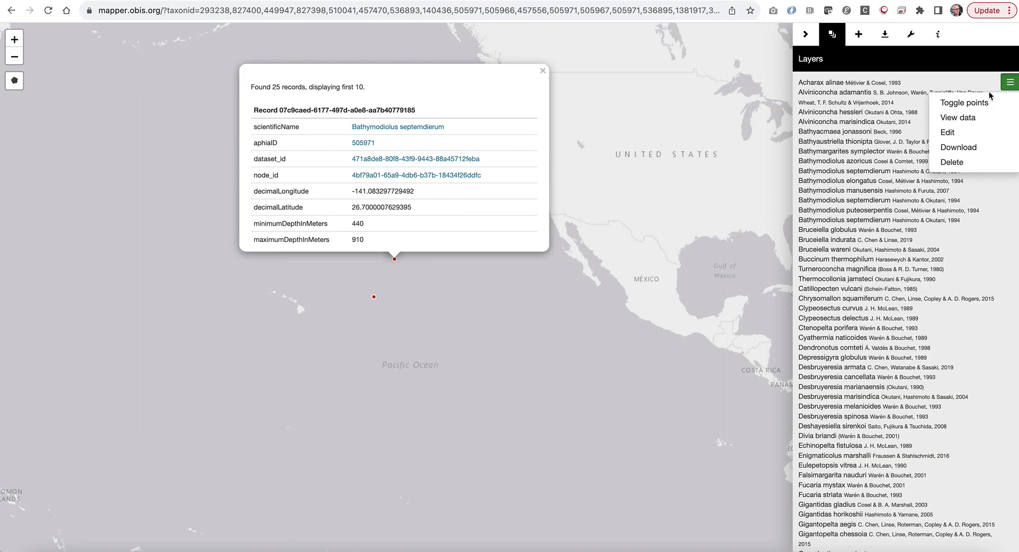
pyautogui.click(963, 119)
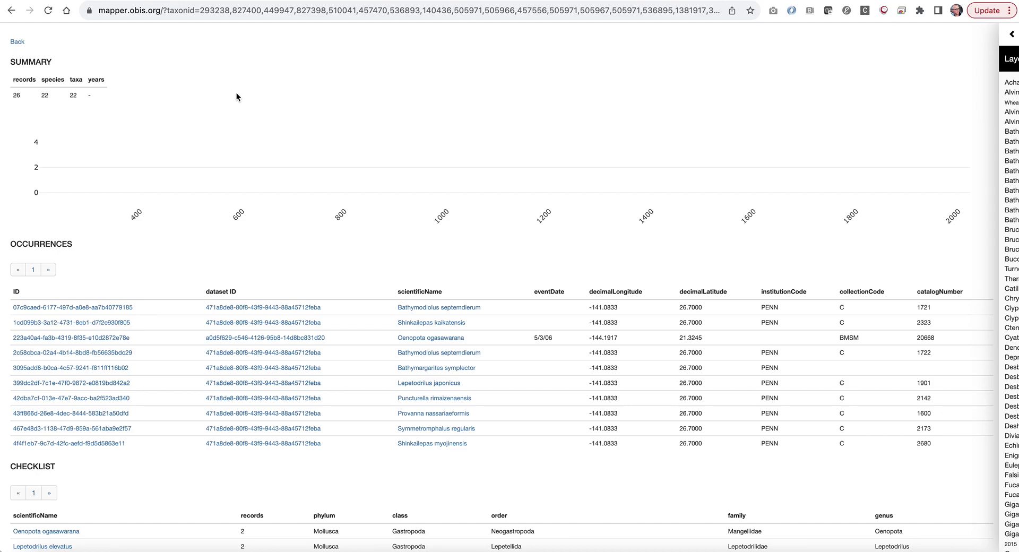
pyautogui.scroll(-5, 237, 95)
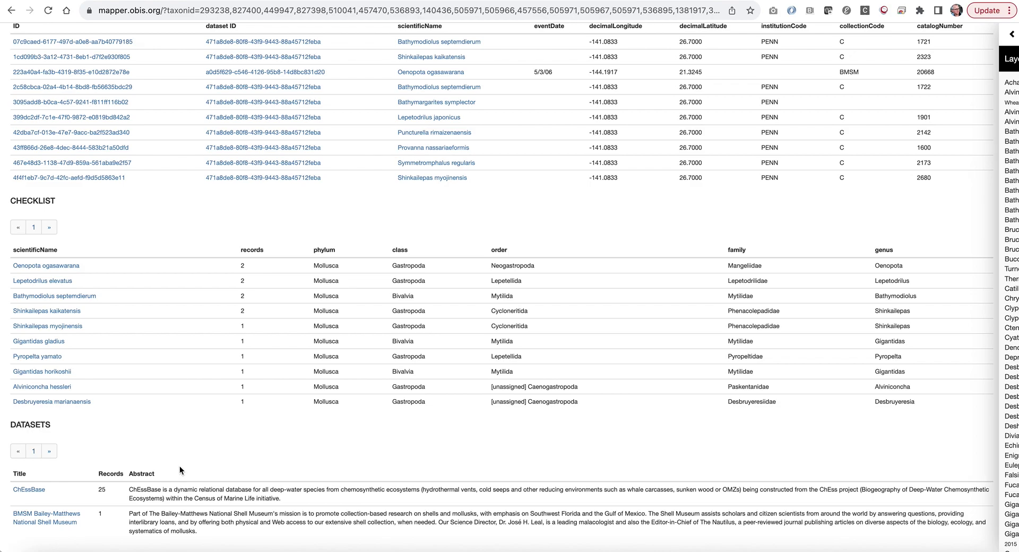
pyautogui.scroll(5, 179, 466)
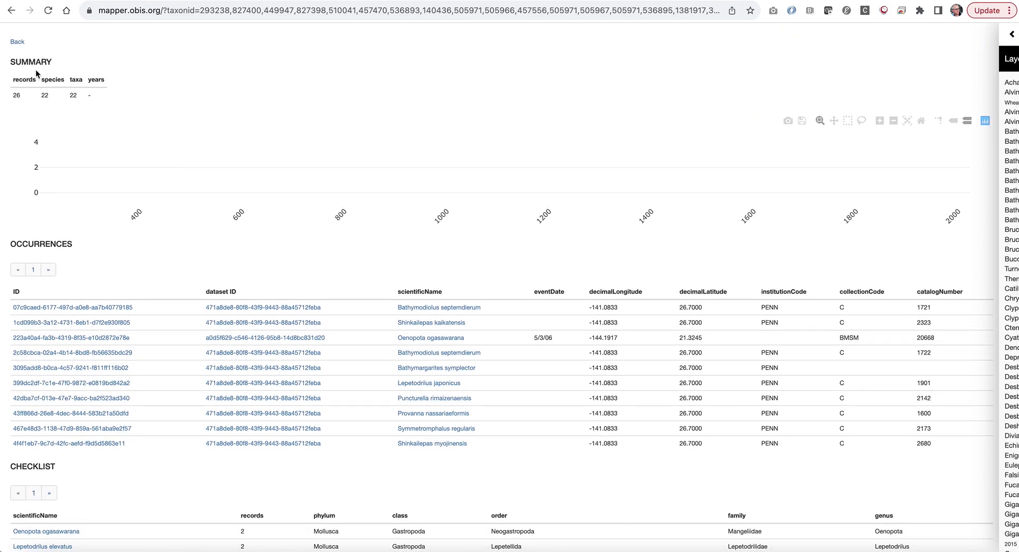
# Step: Return from the data view to the map and open the Bathymodiolus septemdierum taxon page from the occurrence record's details
pyautogui.click(22, 46)
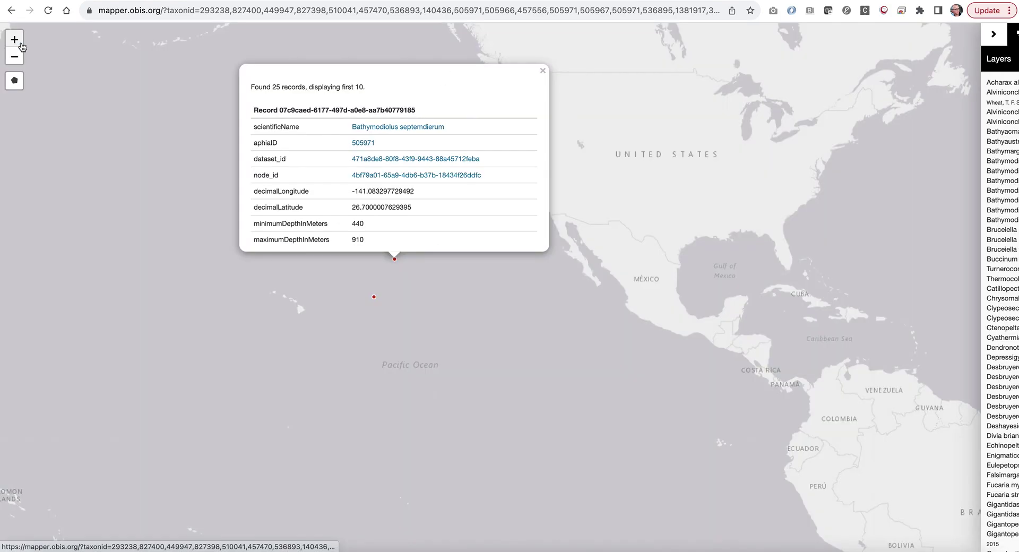
pyautogui.click(1003, 82)
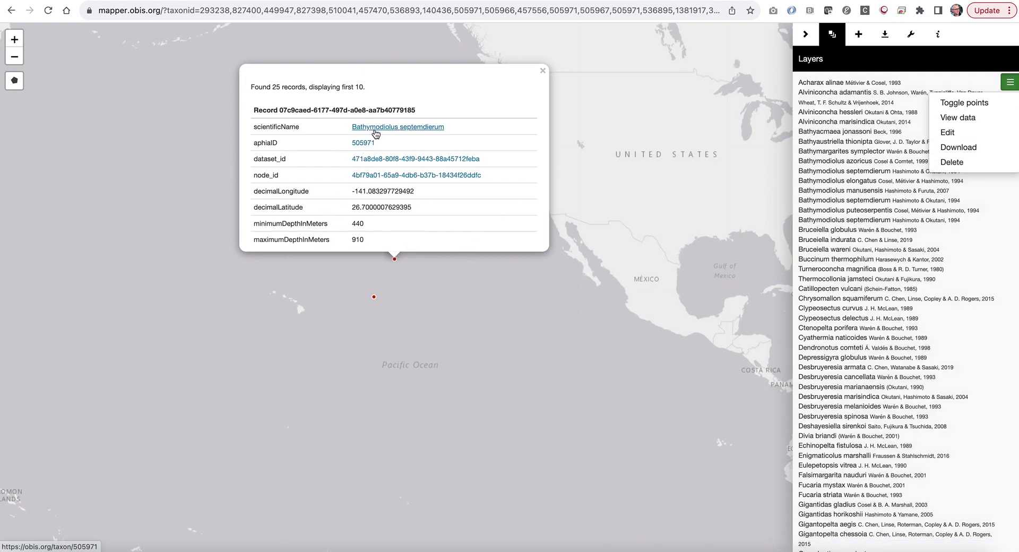
pyautogui.click(402, 128)
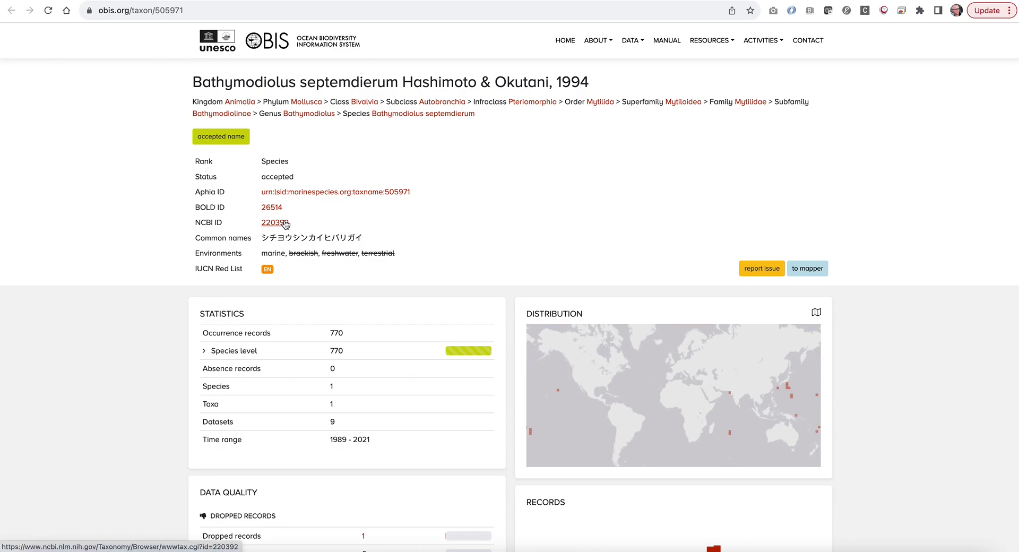
# Step: Examine the taxon page's IUCN Red List category, data quality, records over time, environmental conditions including sample depth, and top datasets
pyautogui.moveTo(270, 268)
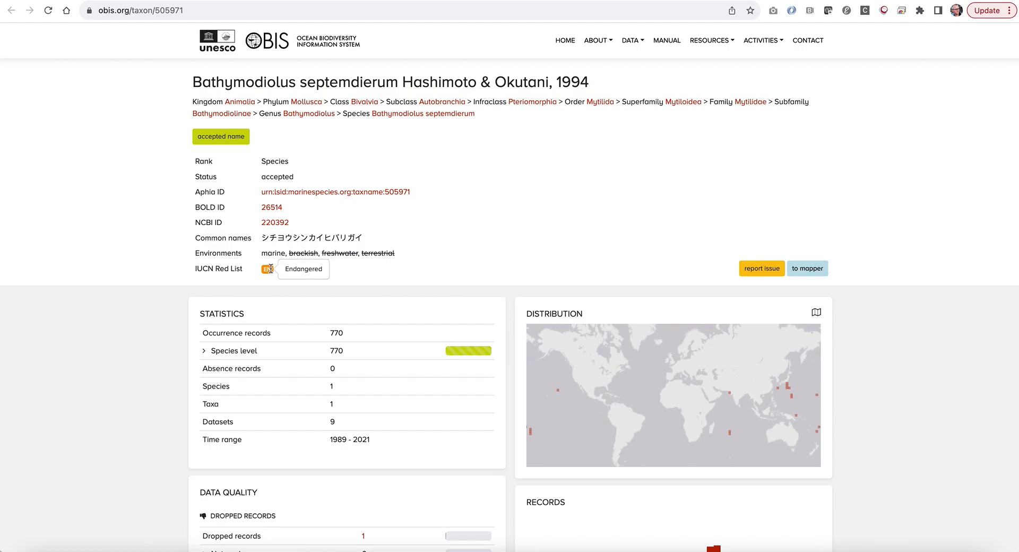
pyautogui.scroll(-1, 416, 263)
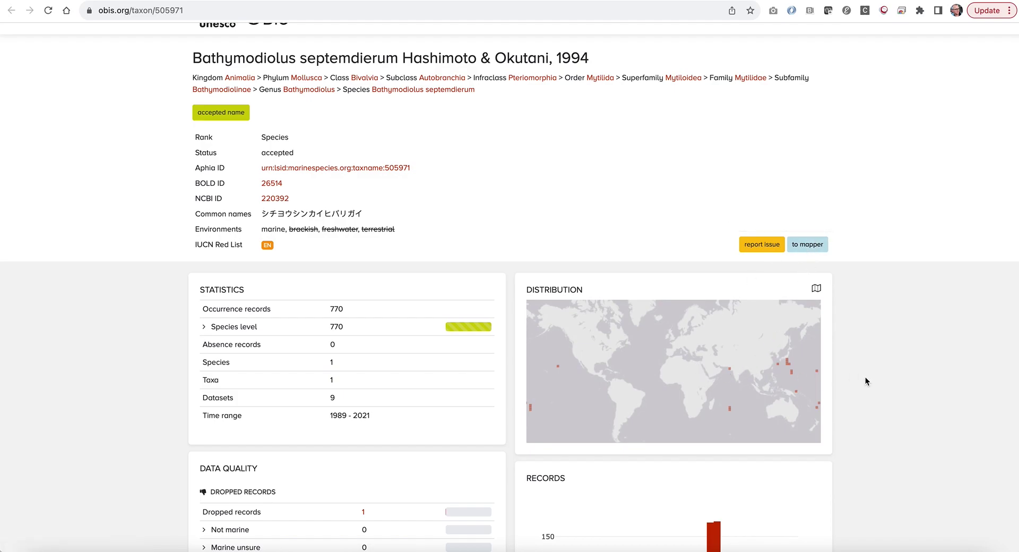
pyautogui.scroll(-1, 865, 377)
pyautogui.scroll(-5, 865, 377)
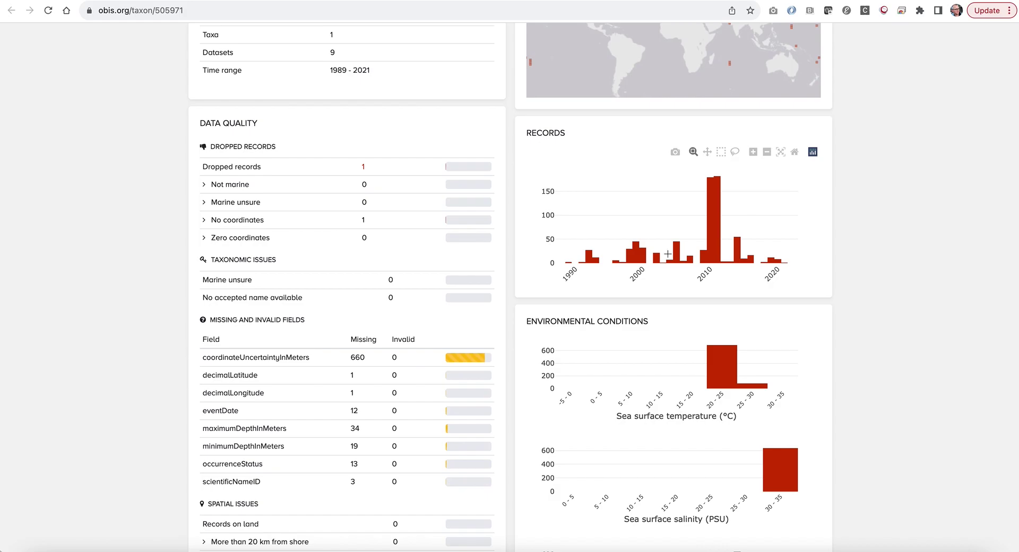
pyautogui.scroll(-4, 620, 363)
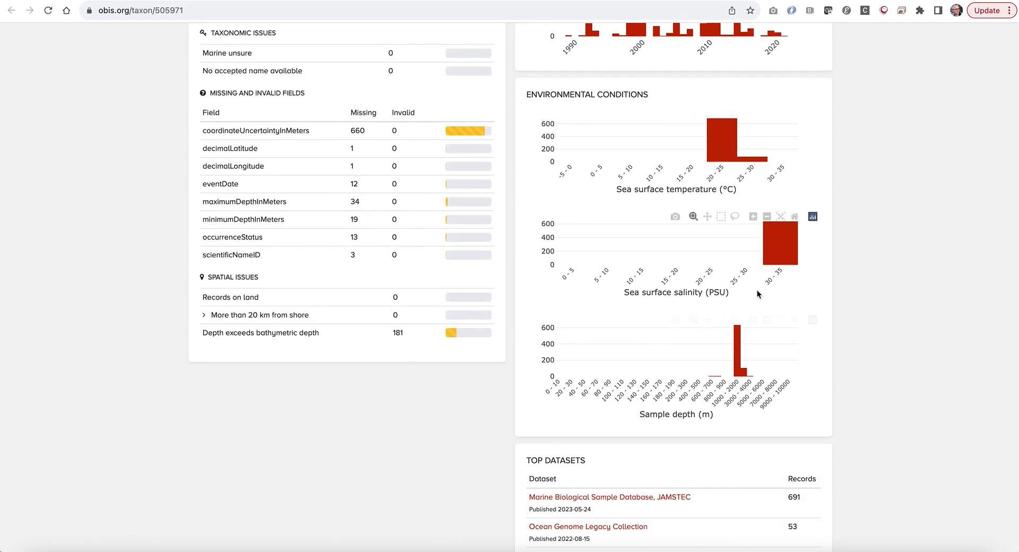
pyautogui.scroll(-1, 703, 396)
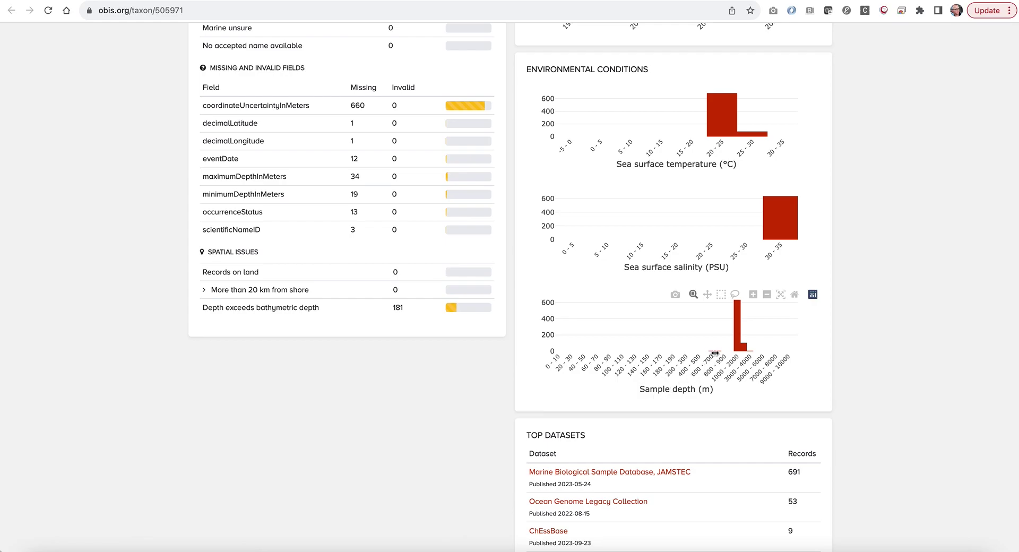
pyautogui.moveTo(738, 327)
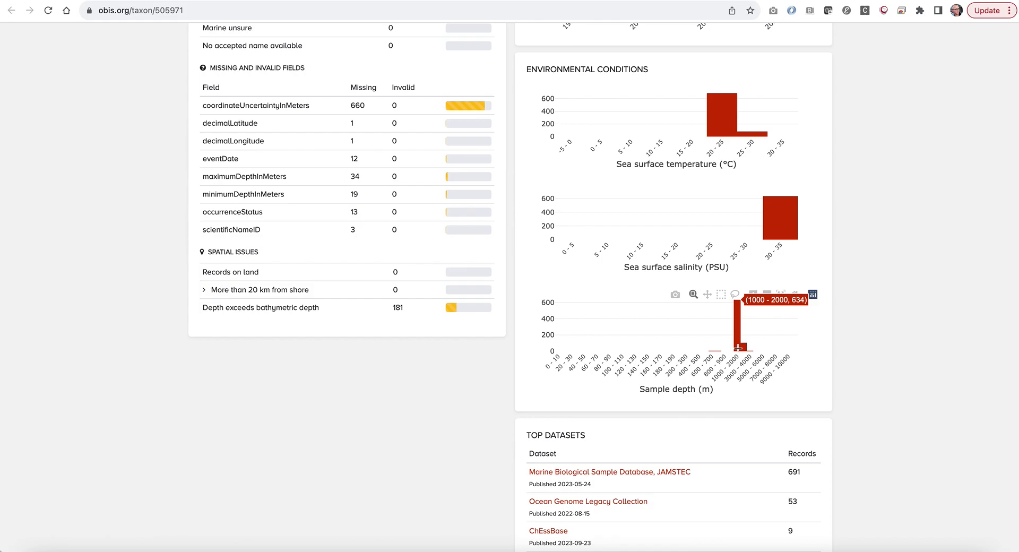
pyautogui.scroll(-5, 698, 407)
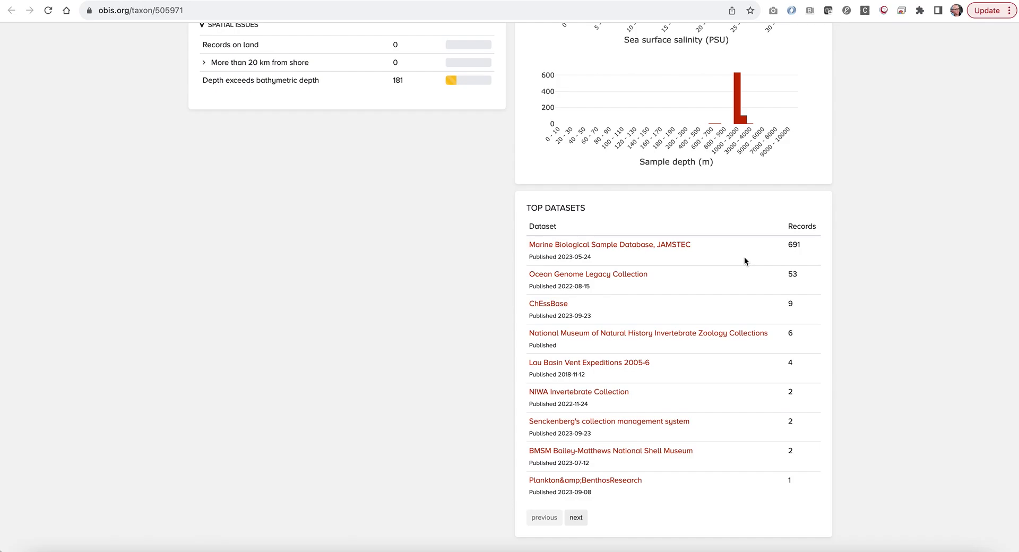
pyautogui.scroll(15, 745, 257)
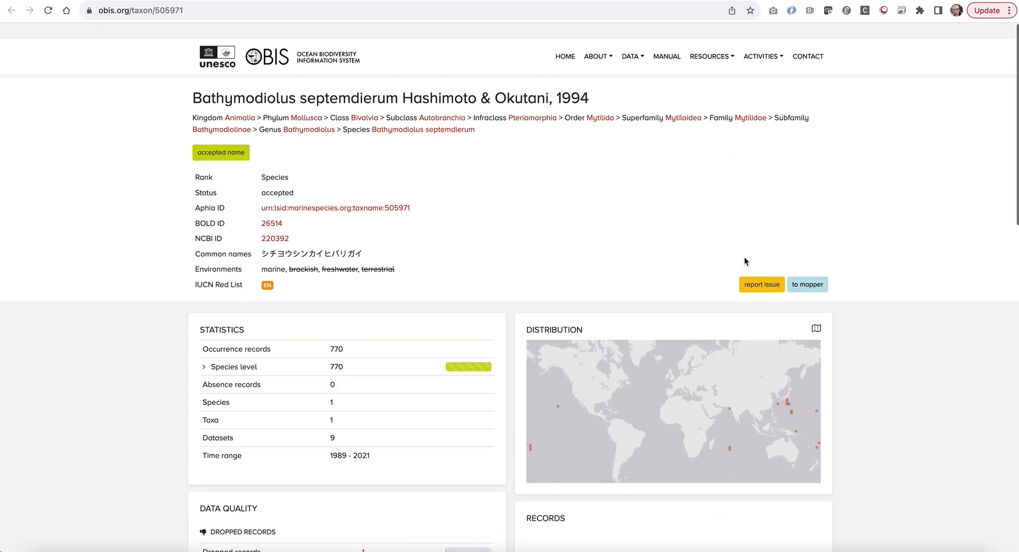